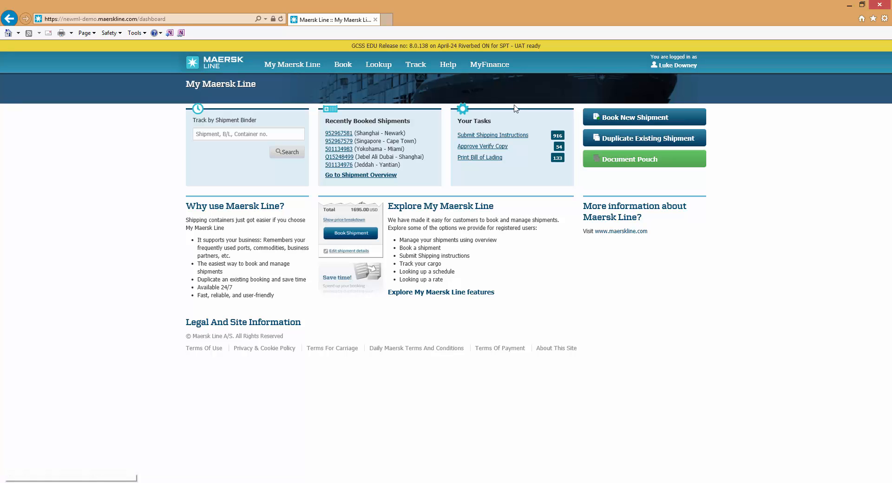
Step: Start a fresh booking from the Book menu's Book New Shipment entry
mouse_move(345, 72)
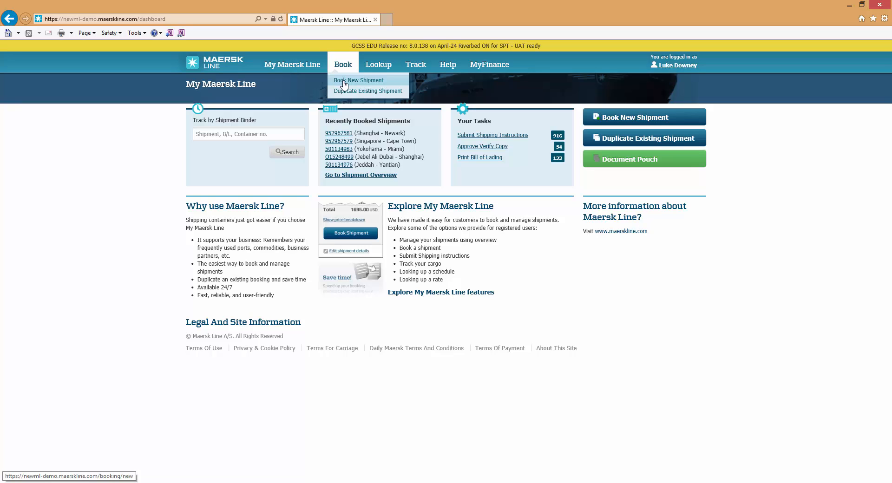
click(343, 82)
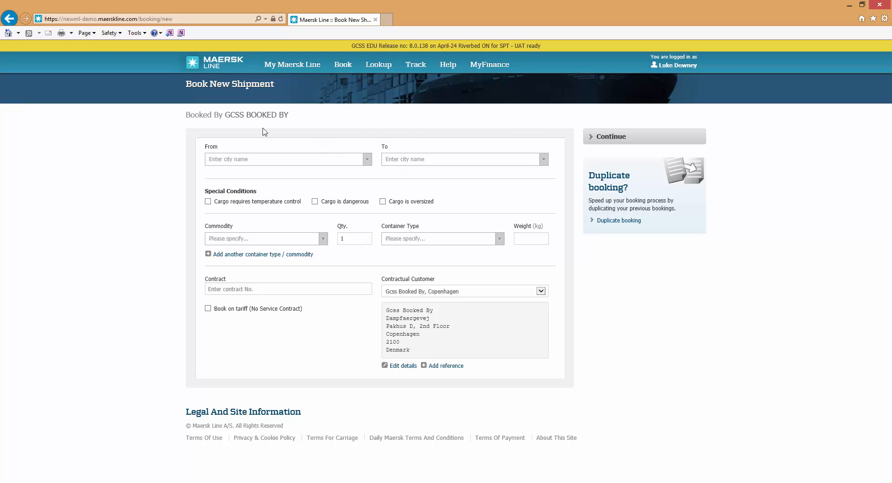
Step: Route the shipment from Shanghai, China to Newark (New Jersey), United States
click(232, 164)
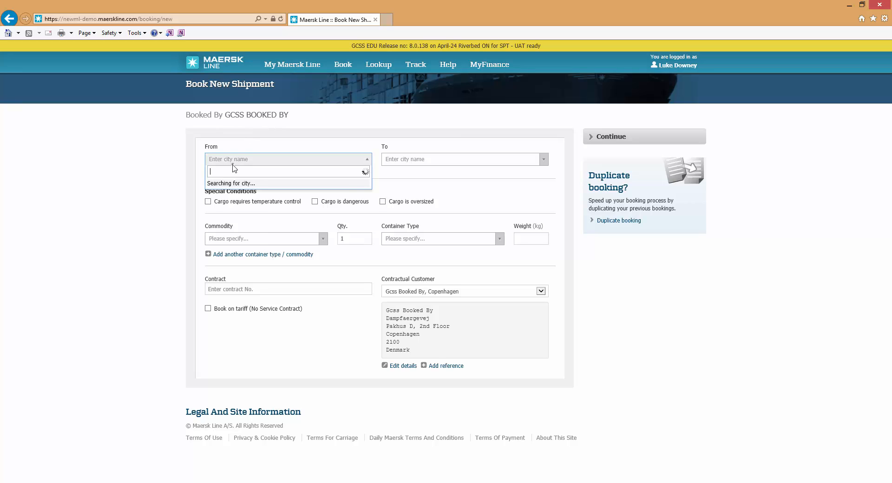
text(Shanghai)
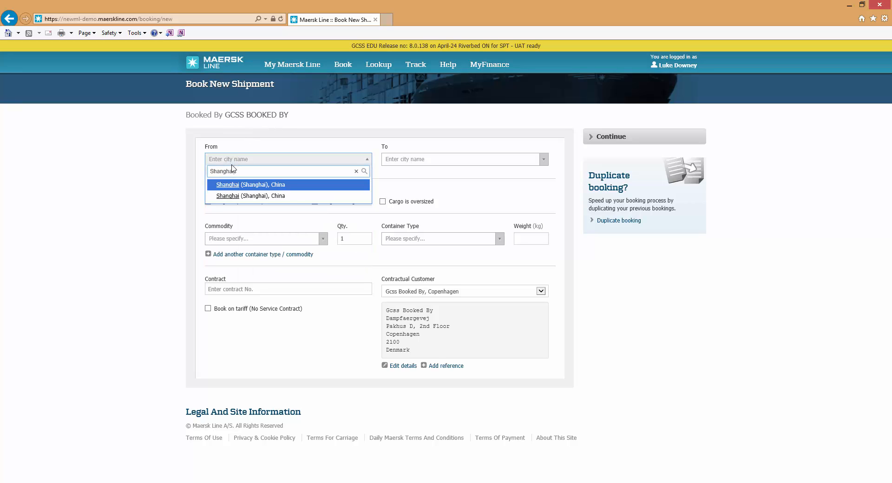
key(Return)
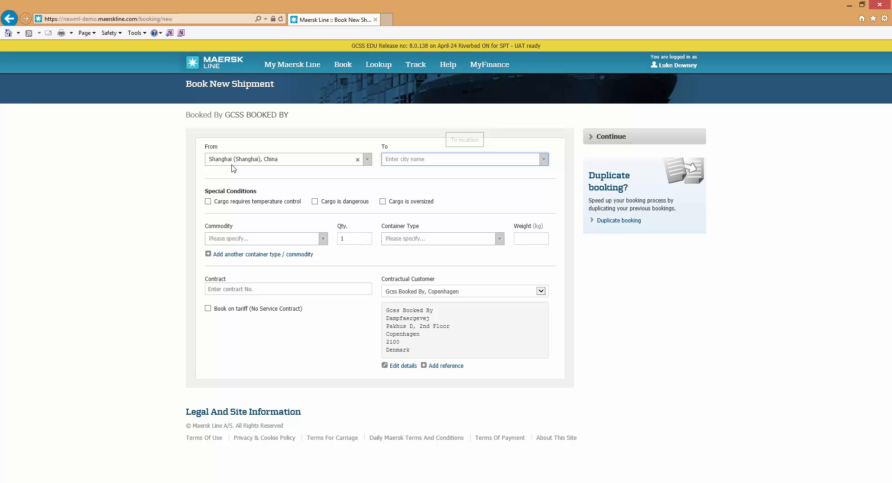
click(388, 160)
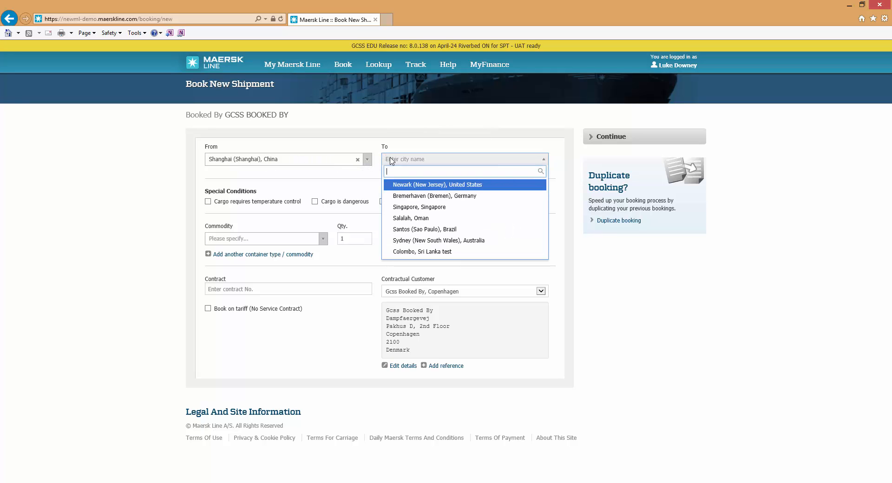
text(new)
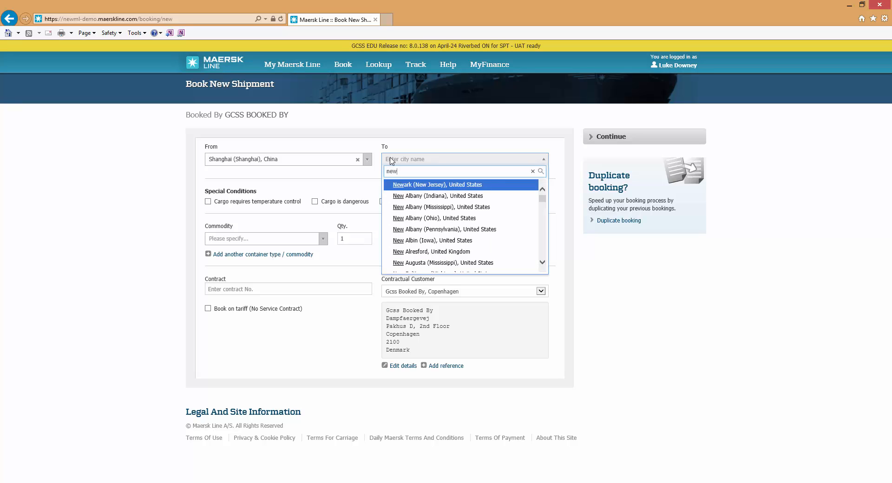
click(415, 186)
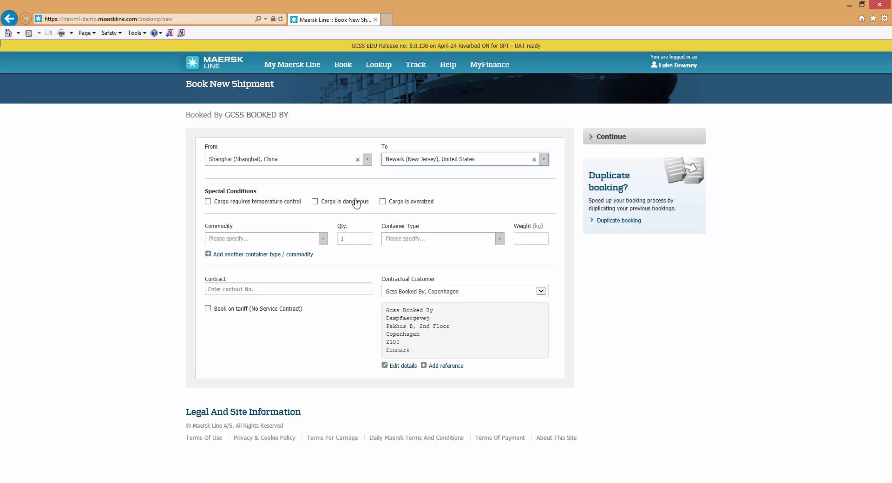
Step: Choose the Electronics commodity and keep the container quantity at 1
click(259, 240)
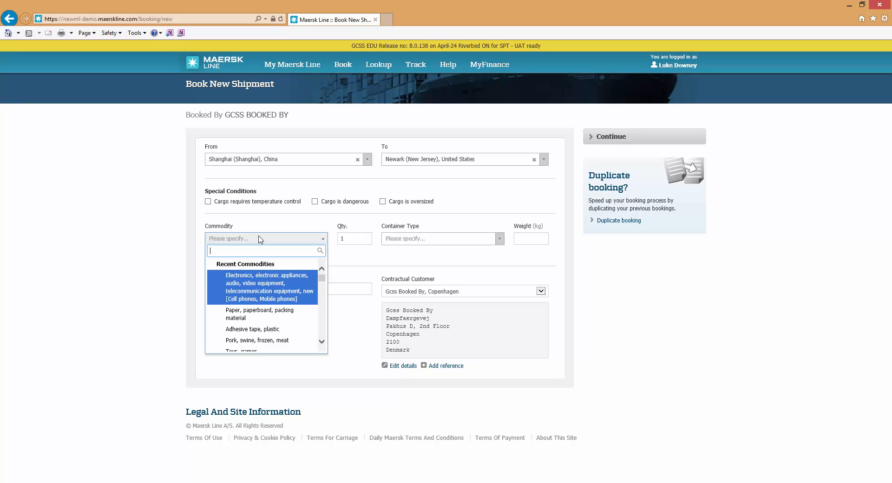
text(Elec)
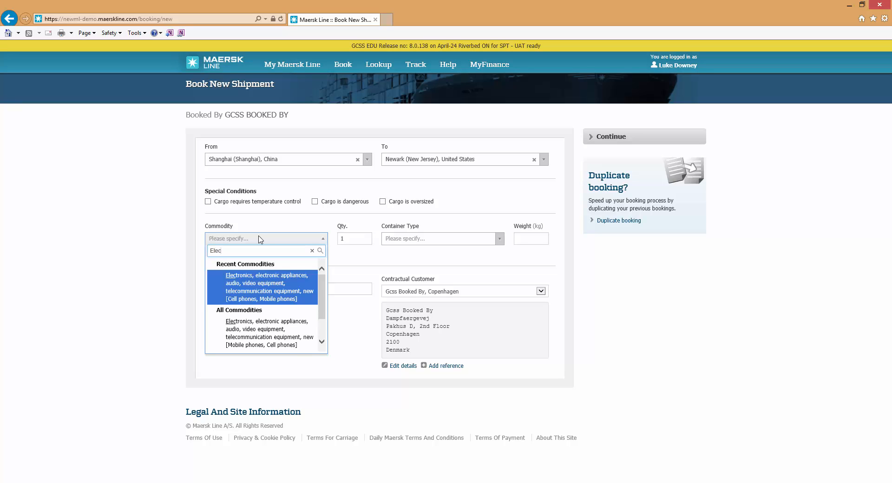
click(238, 280)
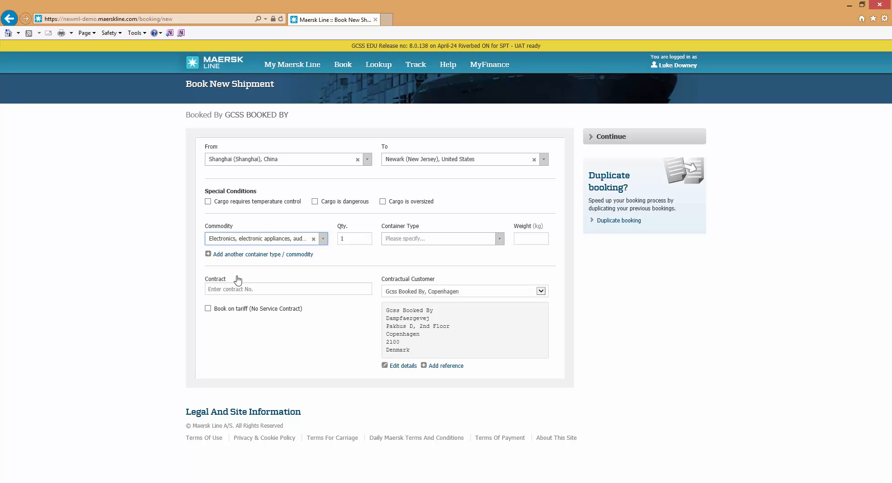
click(352, 240)
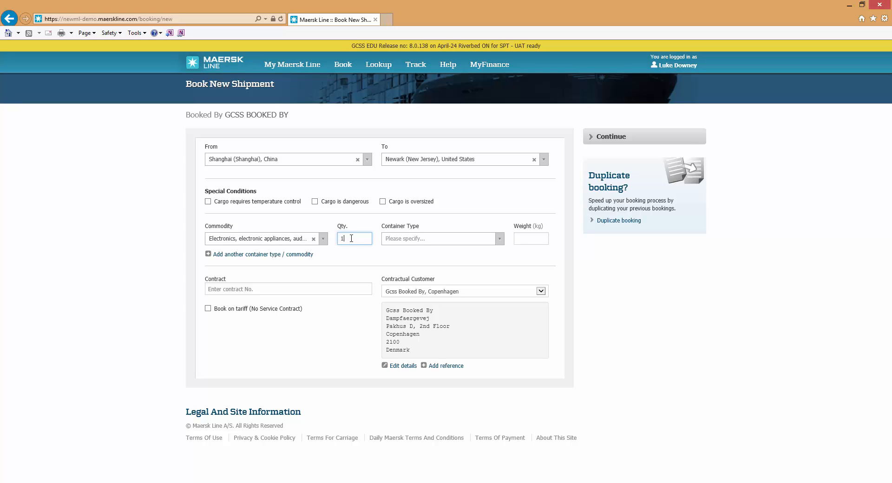
Step: Select 40' Dry Standard containers with a cargo weight of 3000 kg
click(421, 240)
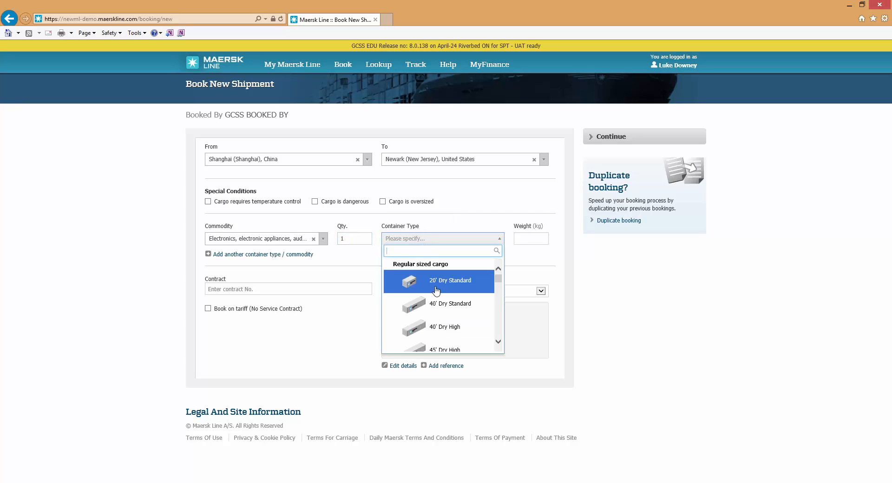
click(439, 305)
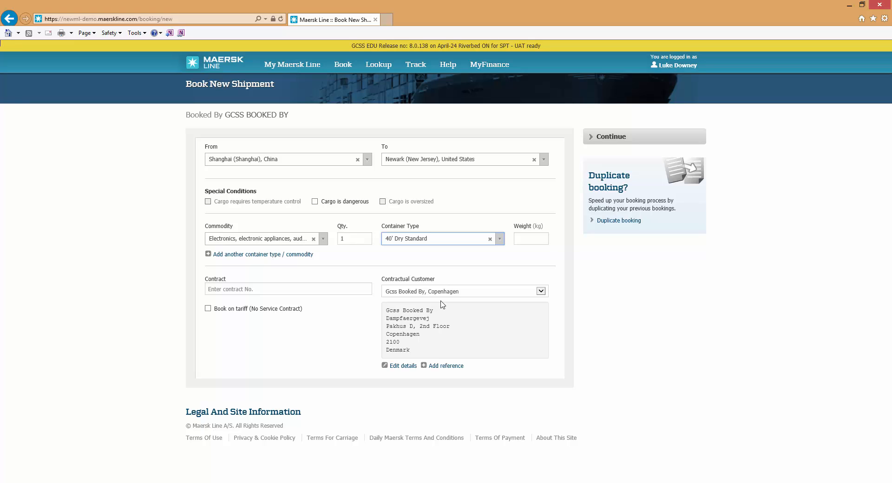
click(521, 240)
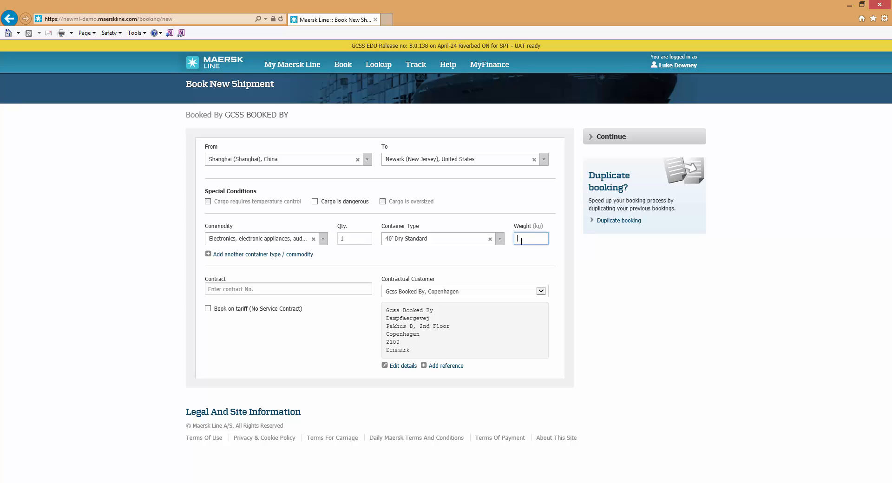
text(3000)
click(240, 289)
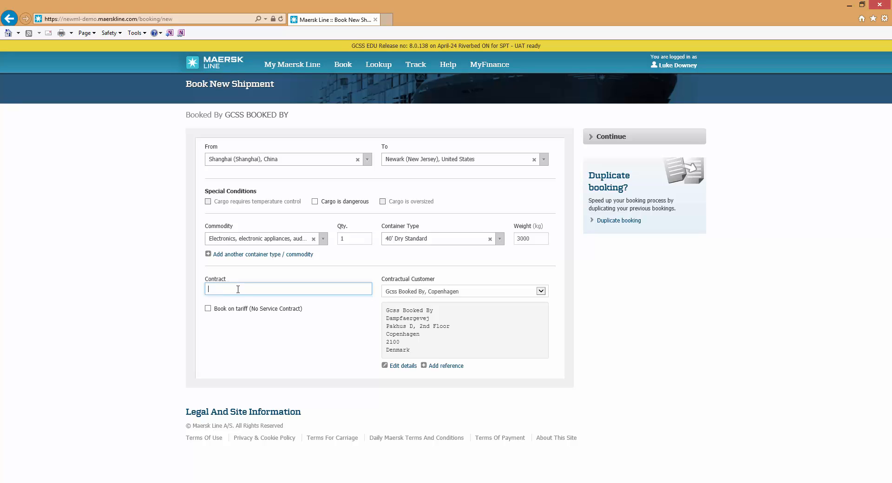
Step: Choose Book on tariff (No Service Contract) and submit the shipment details
click(208, 310)
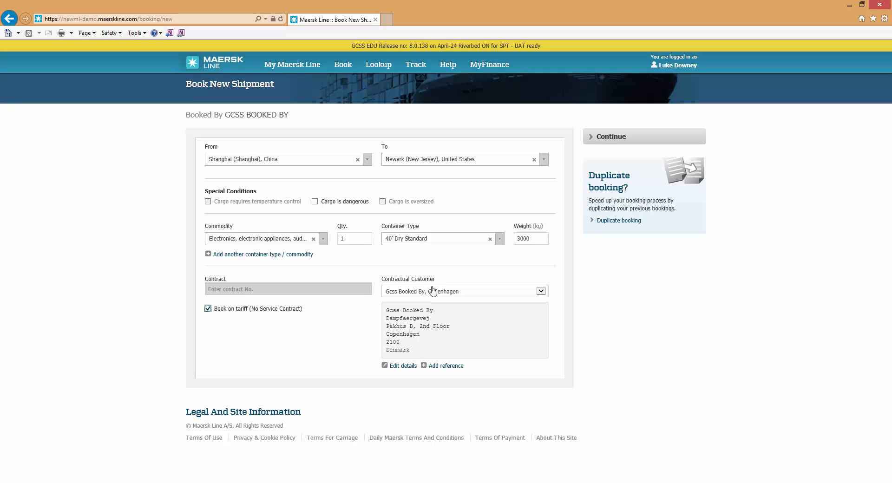
click(635, 141)
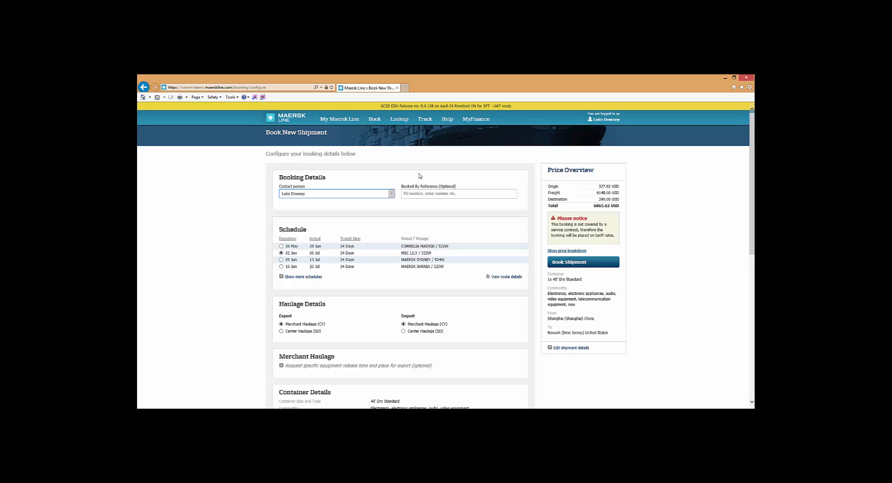
Step: Keep the current contact person once the MSC LILY / 523W configuration page loads
click(345, 195)
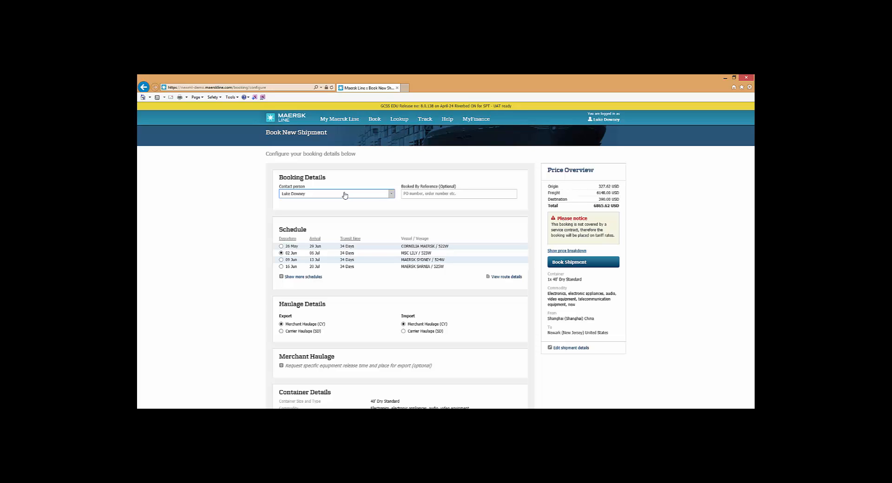
Step: Enter 'New widget department' as the Booked By reference and review more schedules and route details
click(436, 193)
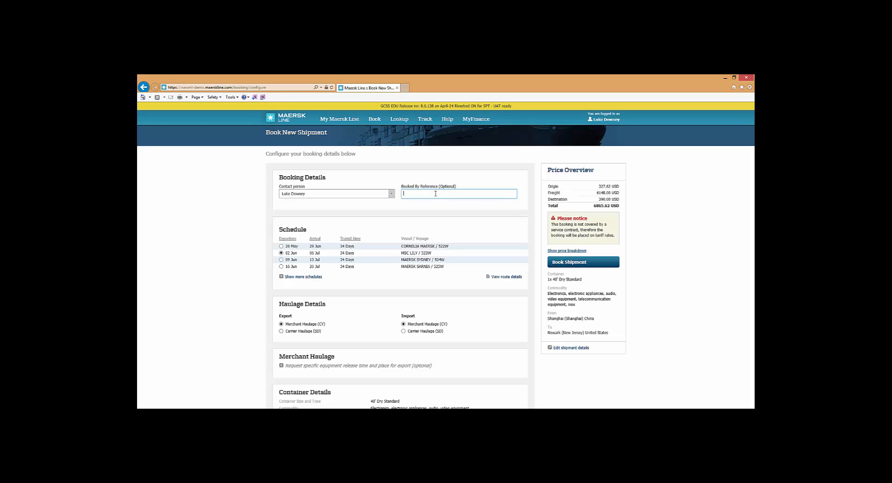
text(New widget department)
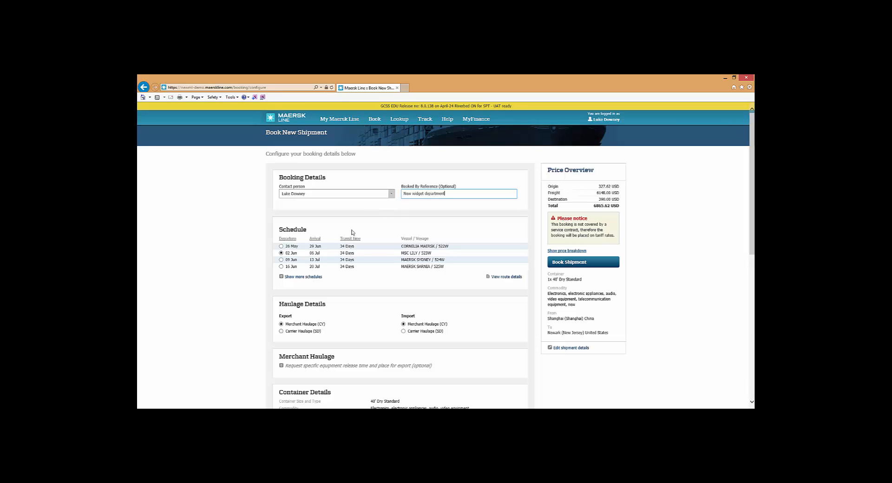
click(302, 277)
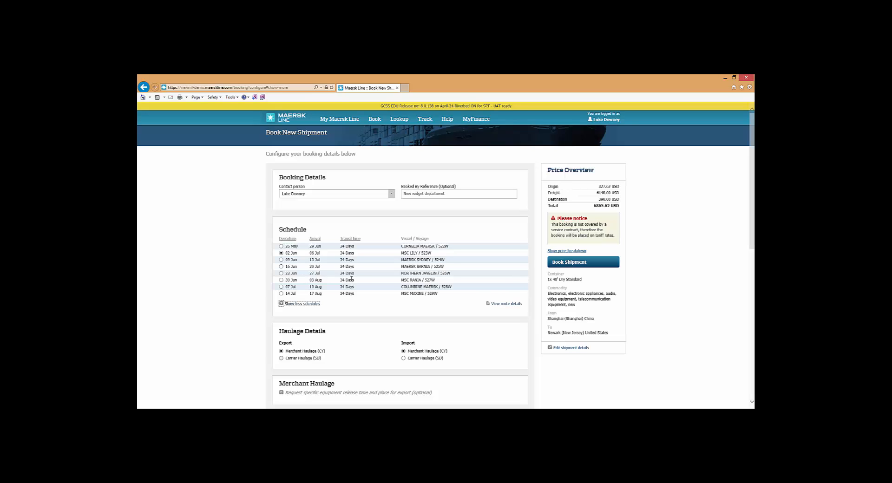
click(518, 305)
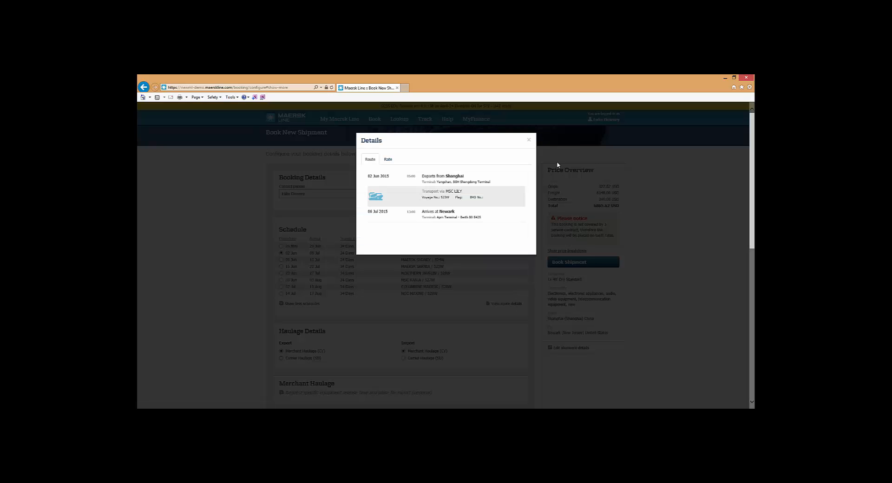
click(529, 139)
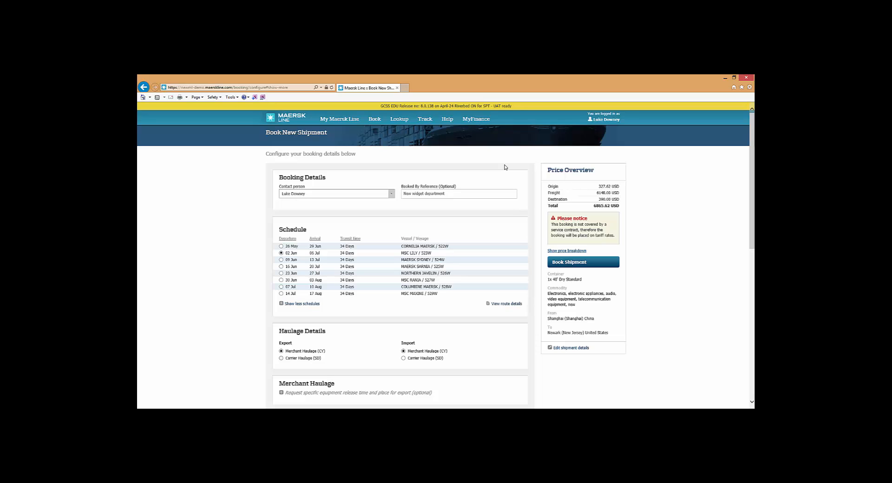
scroll(409, 251, down, 2)
scroll(391, 260, down, 1)
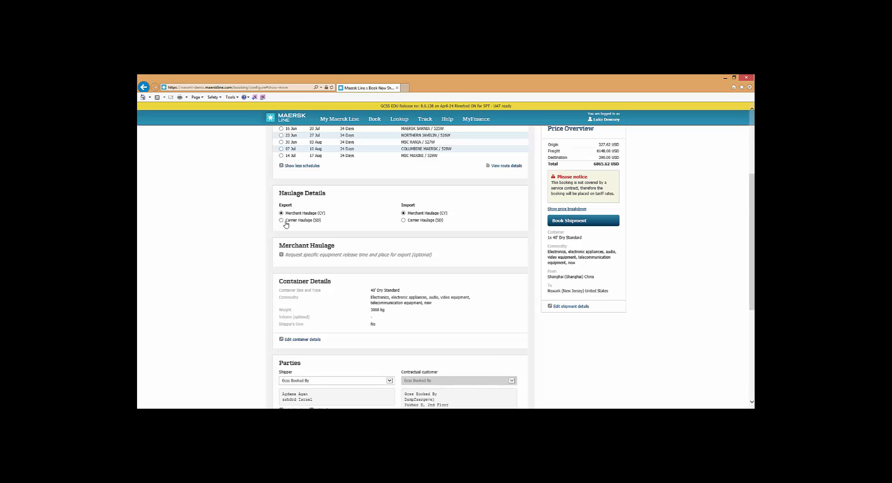
mouse_move(282, 221)
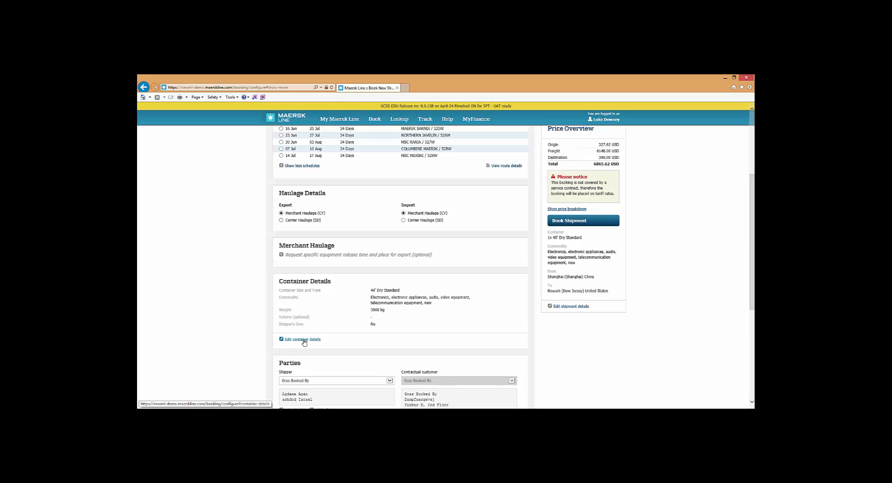
scroll(300, 340, down, 2)
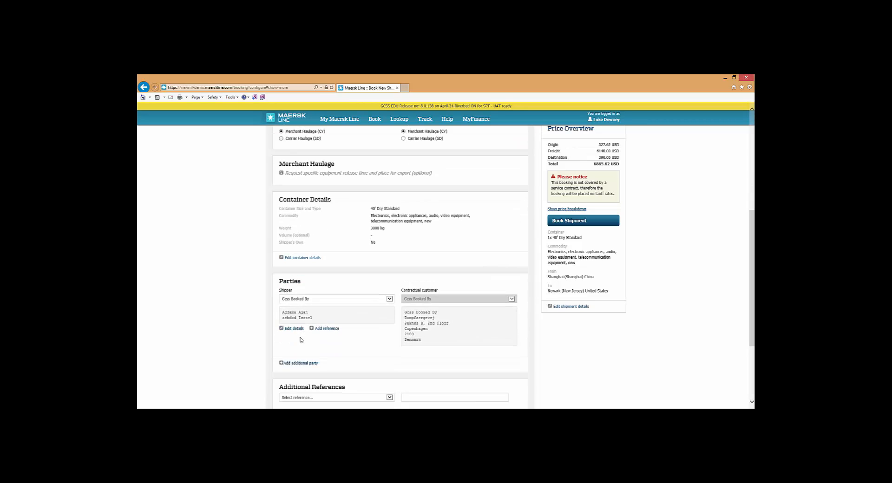
scroll(300, 340, down, 3)
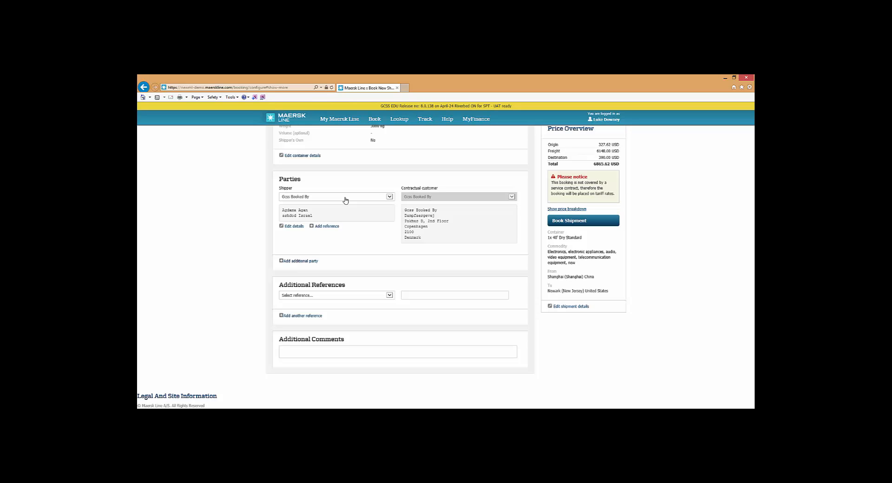
Step: Write 'XYZ Widget Production Line' in the Additional Comments box
click(311, 298)
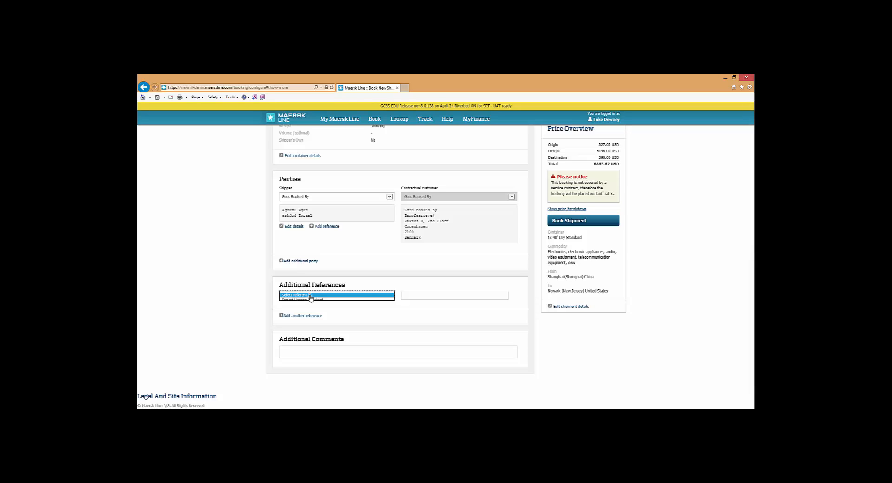
click(310, 297)
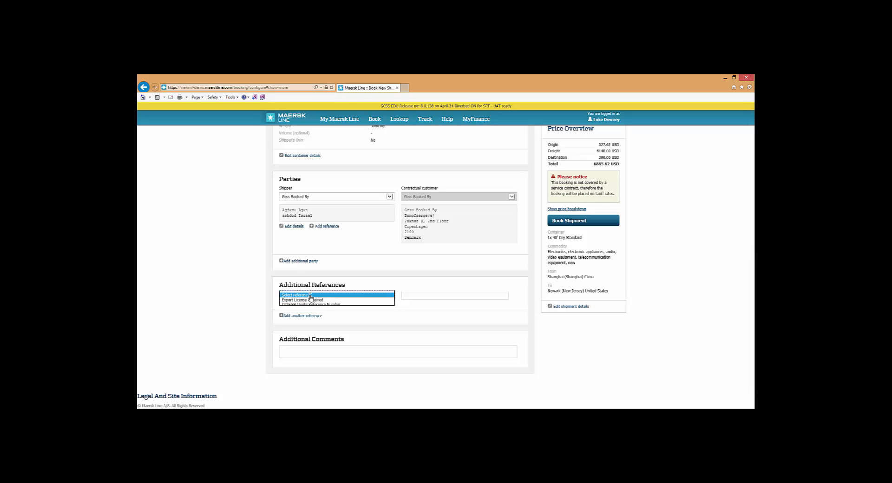
click(300, 352)
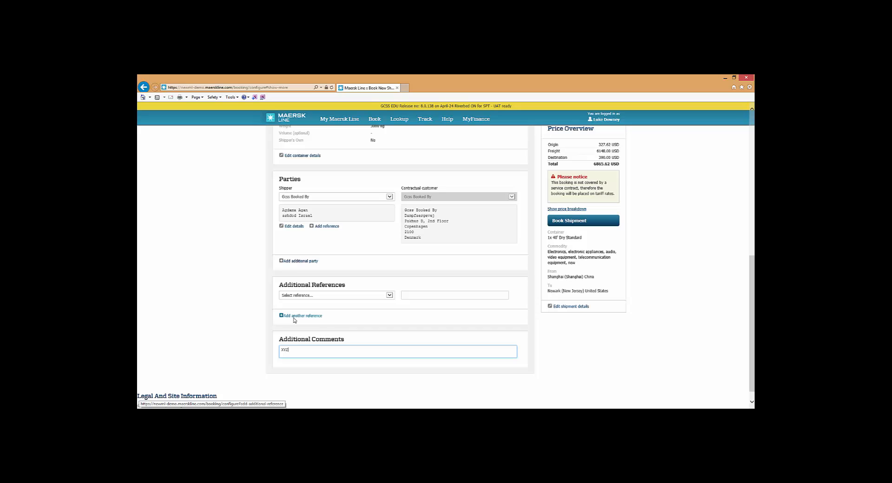
text(XYZ Widget Pr)
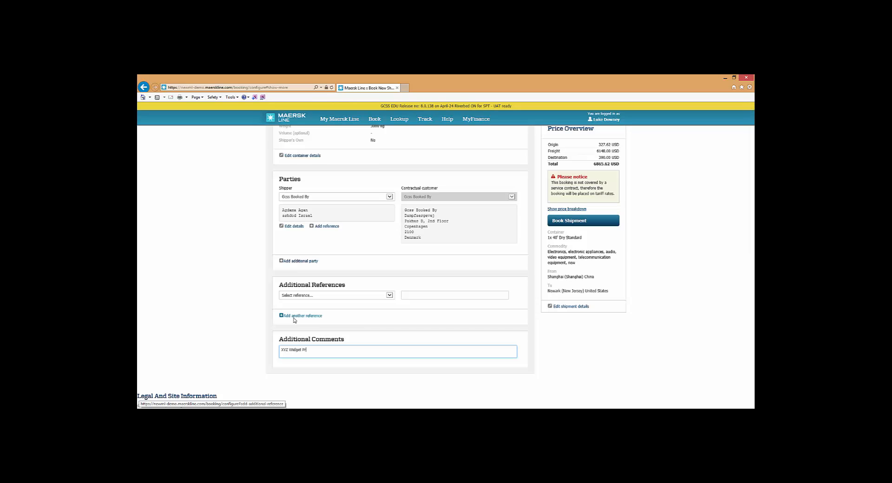
text(oduction Line)
scroll(662, 221, up, 5)
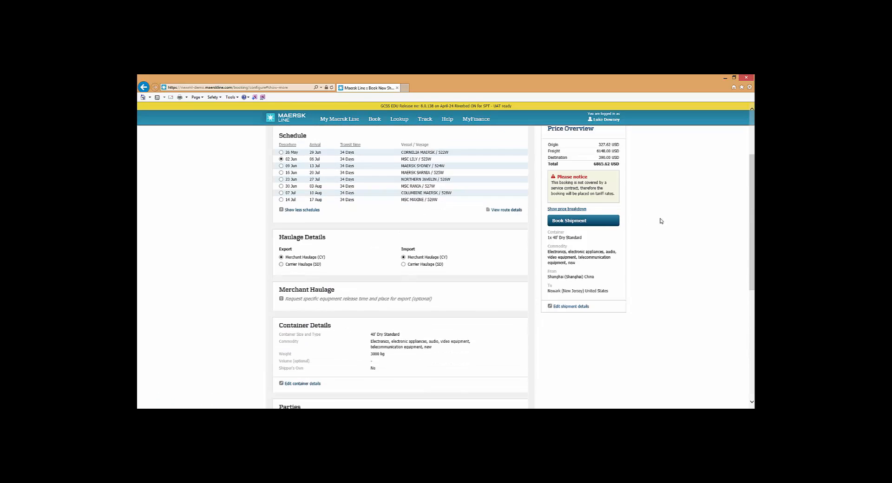
scroll(661, 221, up, 2)
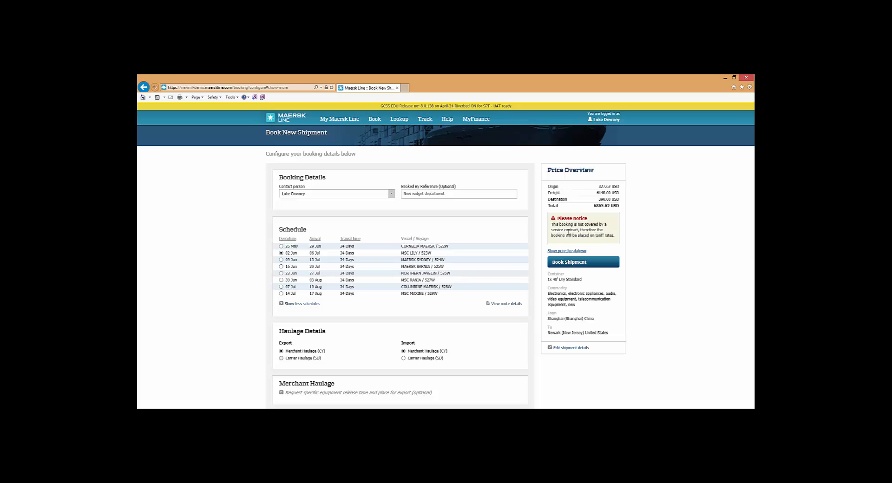
click(577, 251)
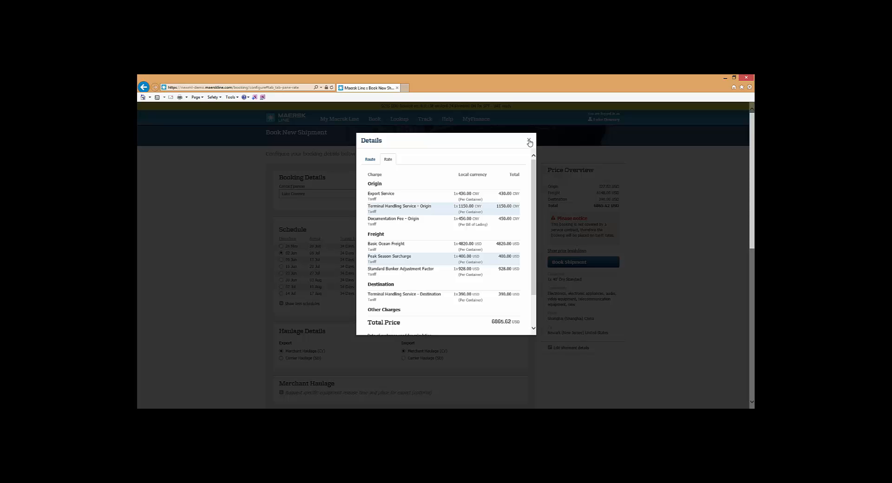
click(530, 141)
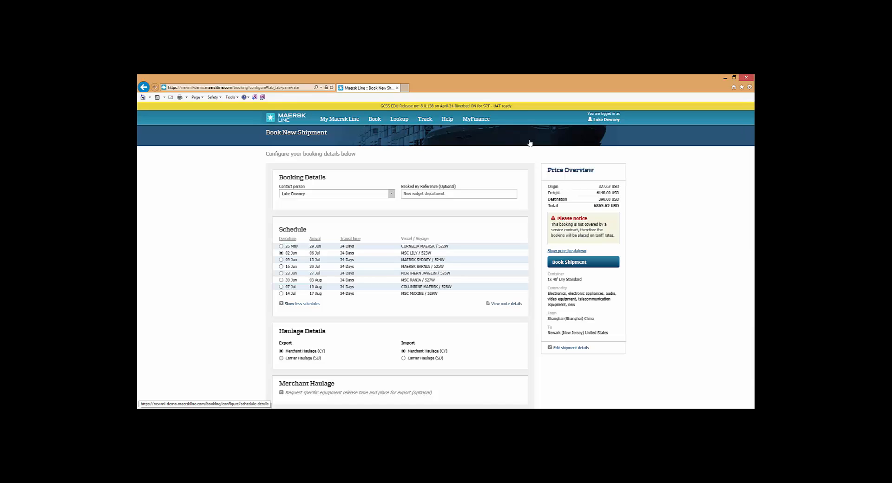
Step: Book the shipment, place the booking, and select the new booking number
click(575, 263)
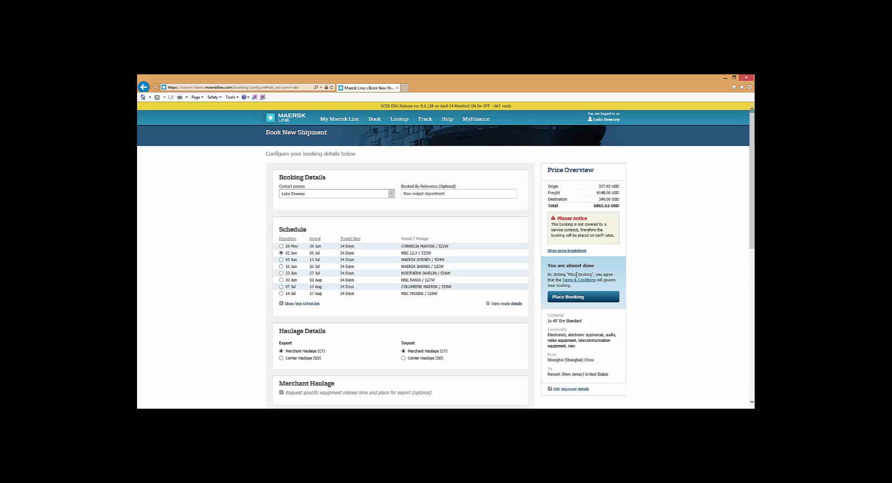
click(581, 297)
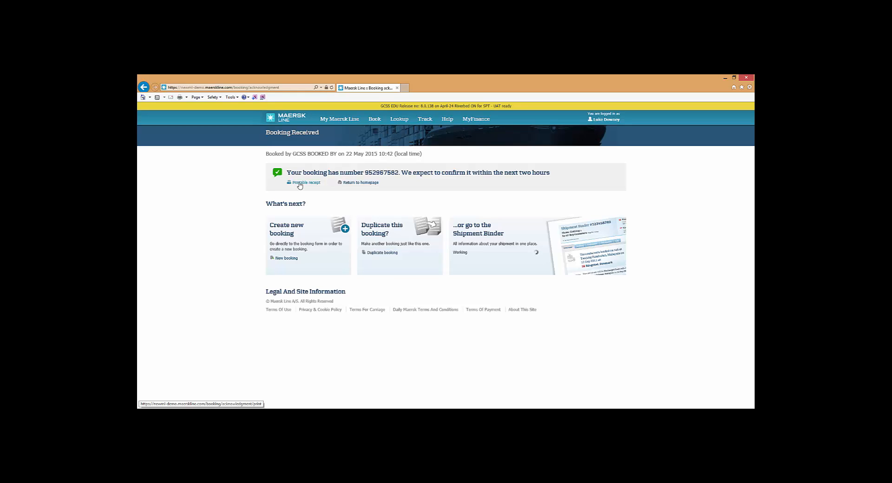
double_click(365, 173)
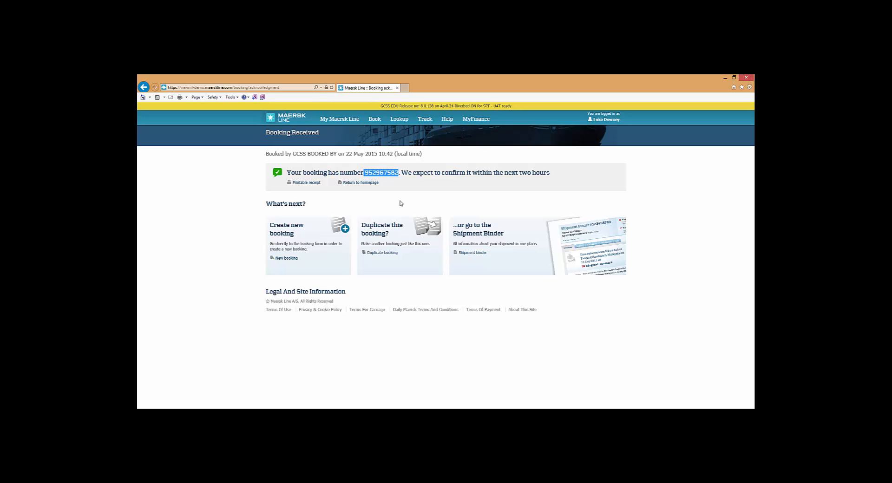